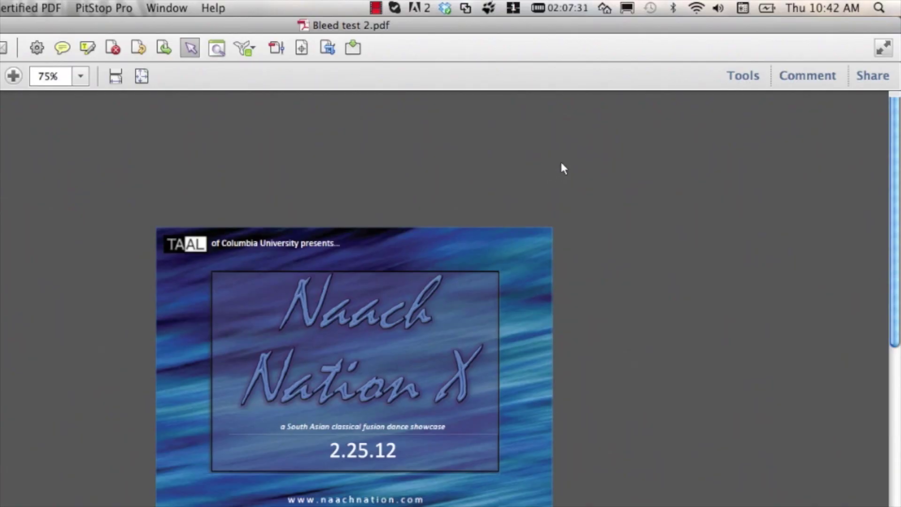
# - Open the Enfocus PitStop Inspector from the Tools pane
pyautogui.click(729, 82)
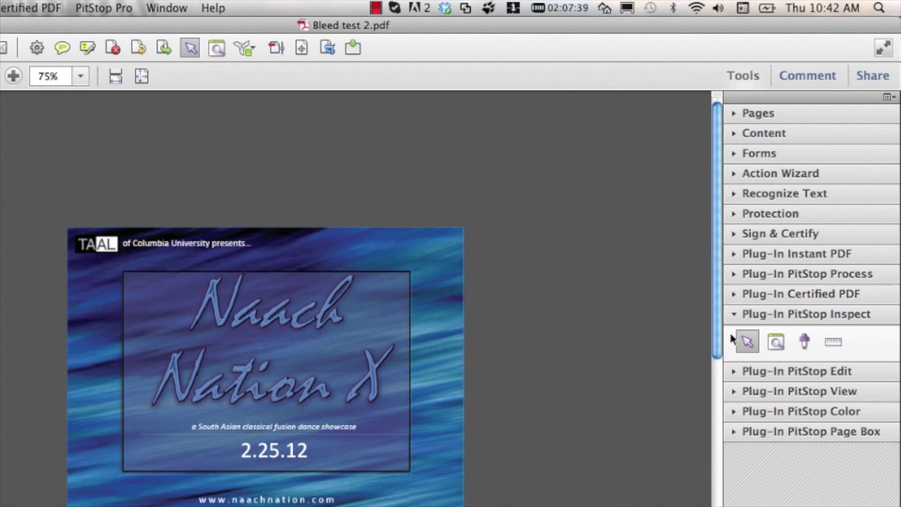
pyautogui.click(775, 343)
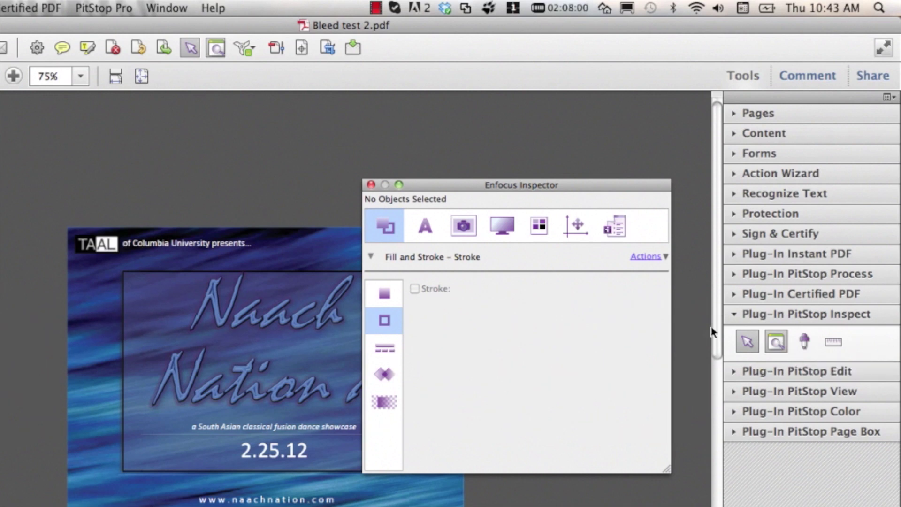
# - Resize the media box to 6 × 8 in, anchored at the page centre
pyautogui.click(581, 233)
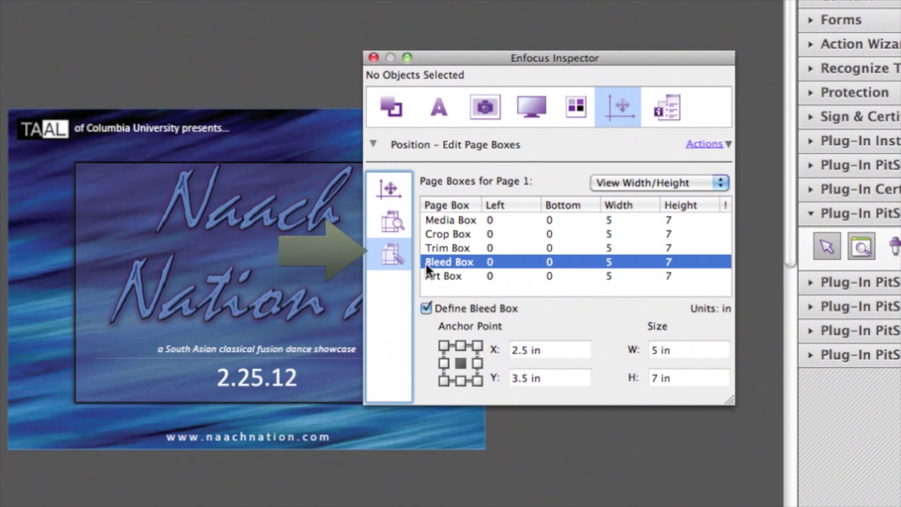
pyautogui.click(439, 221)
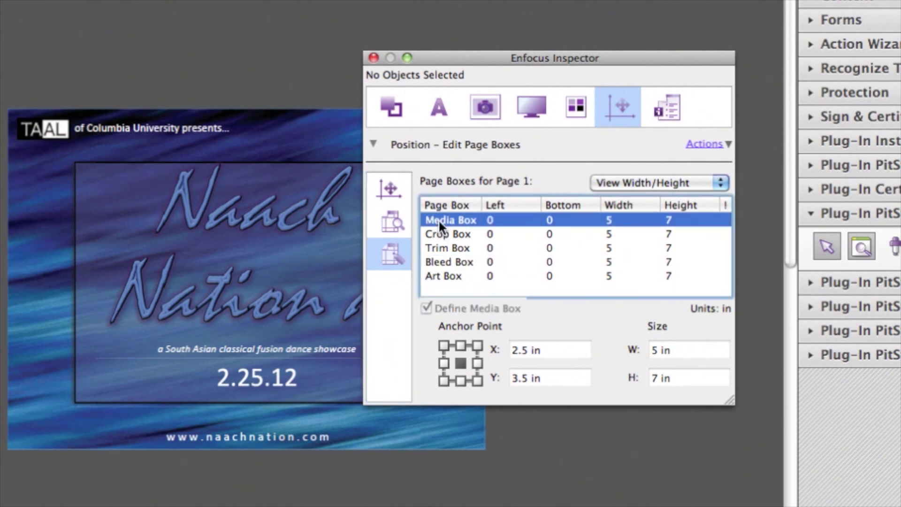
pyautogui.click(462, 363)
pyautogui.click(461, 364)
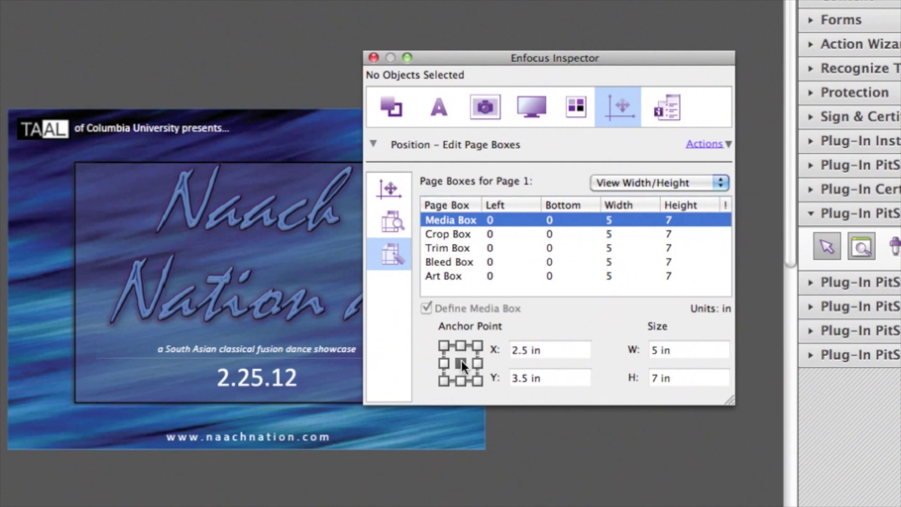
pyautogui.click(676, 353)
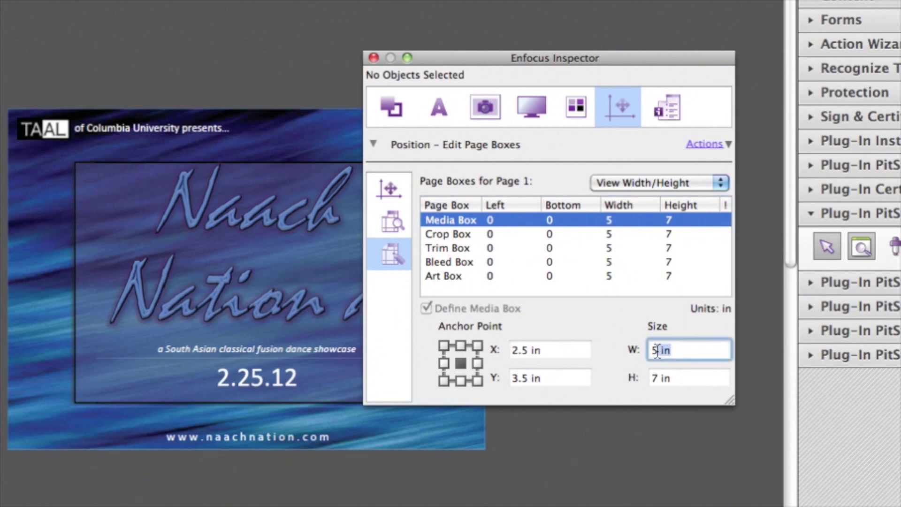
pyautogui.write('6')
pyautogui.press('Tab')
pyautogui.write('8')
pyautogui.press('Tab')
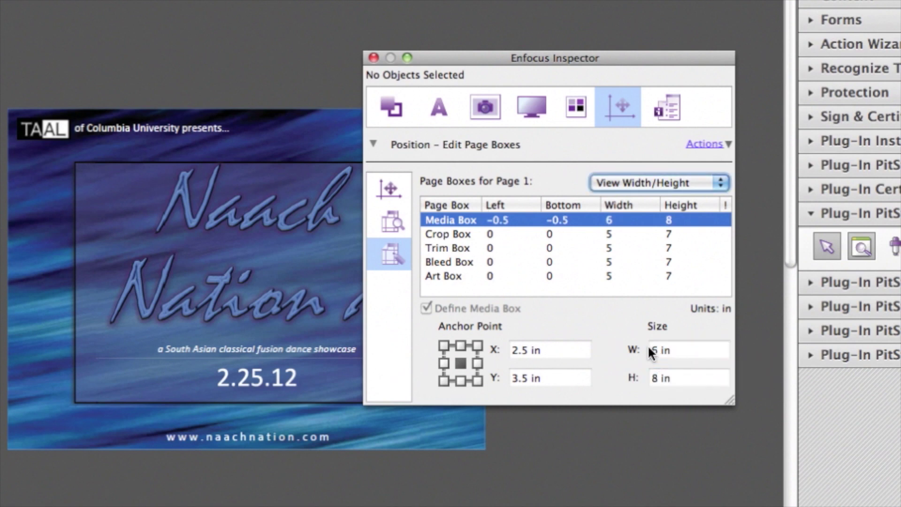
# - Remove the crop box and art box definitions
pyautogui.click(465, 234)
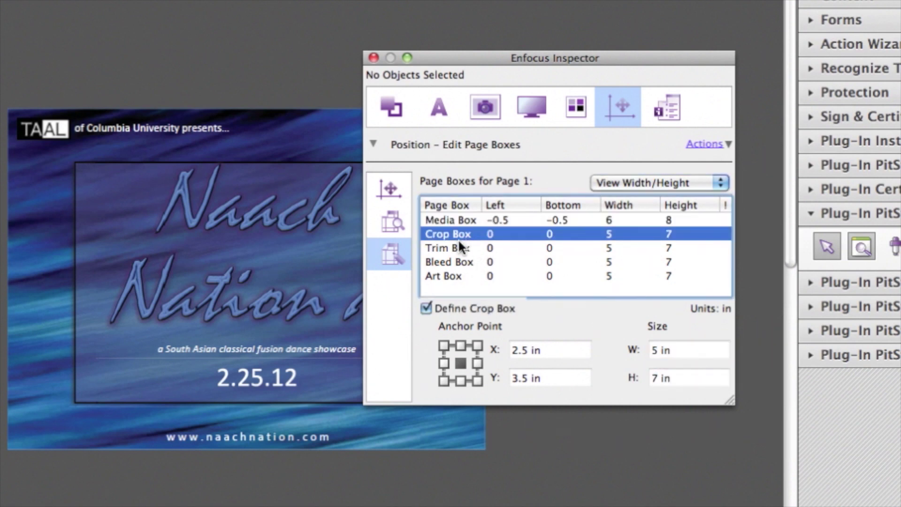
pyautogui.click(425, 310)
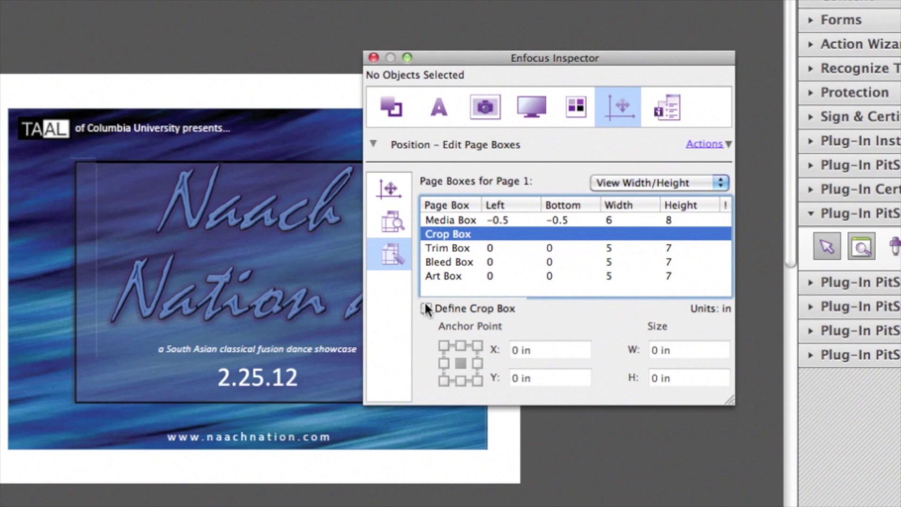
pyautogui.click(434, 276)
pyautogui.click(426, 309)
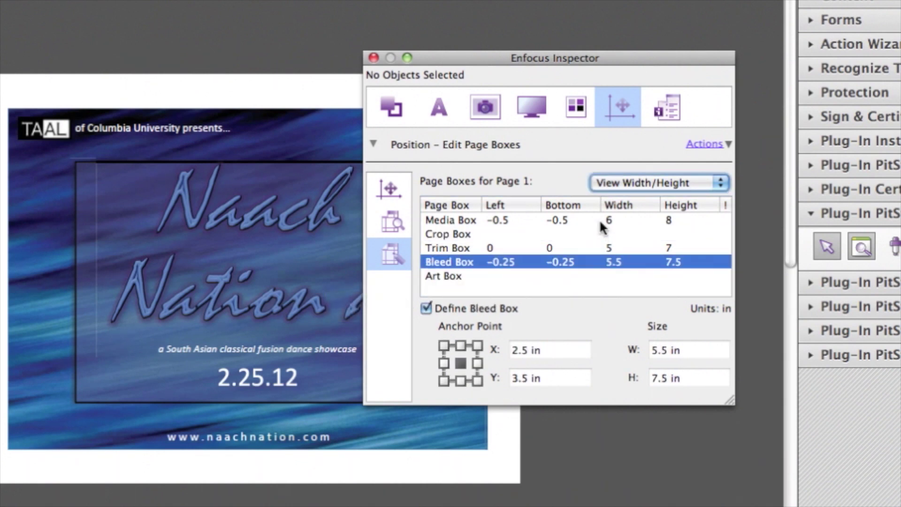
# - Apply the current page boxes to all pages and show the page box outlines
pyautogui.click(602, 221)
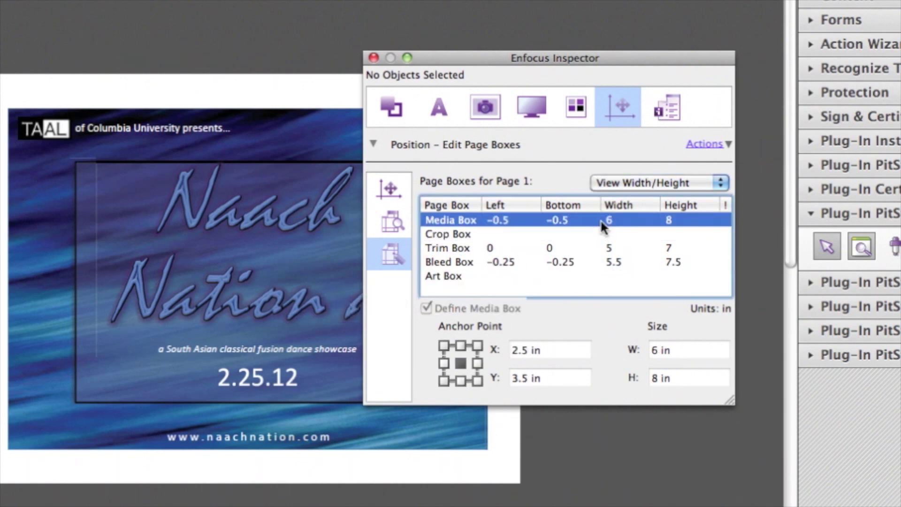
pyautogui.click(692, 143)
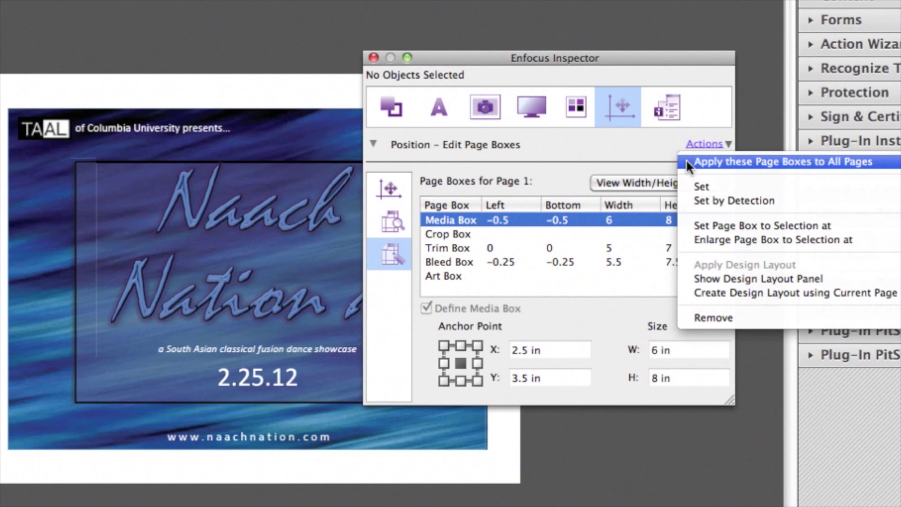
pyautogui.click(774, 298)
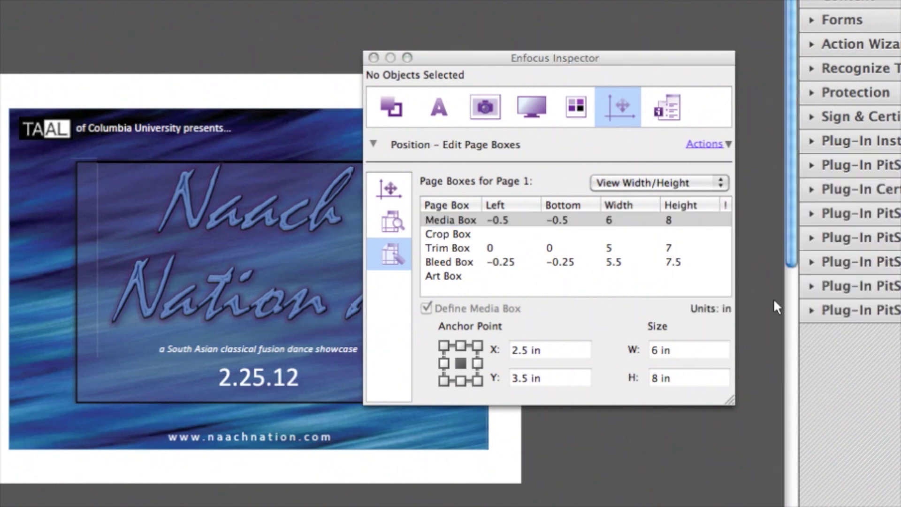
pyautogui.click(811, 310)
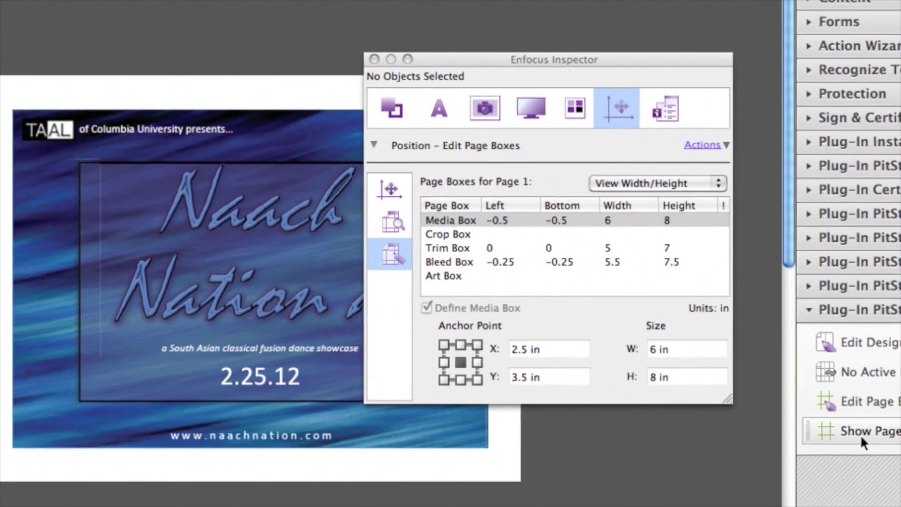
pyautogui.click(862, 438)
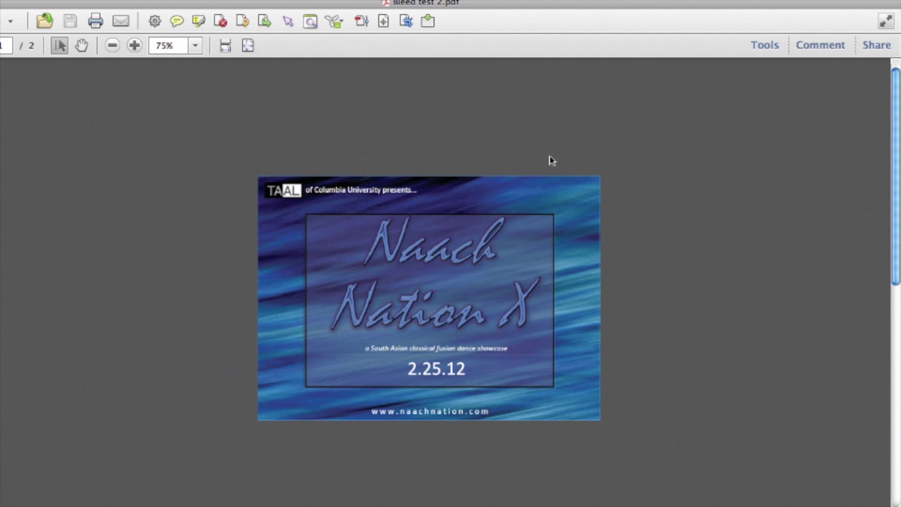
# - Open the PitStop Action Lists panel from the Tools pane
pyautogui.click(749, 50)
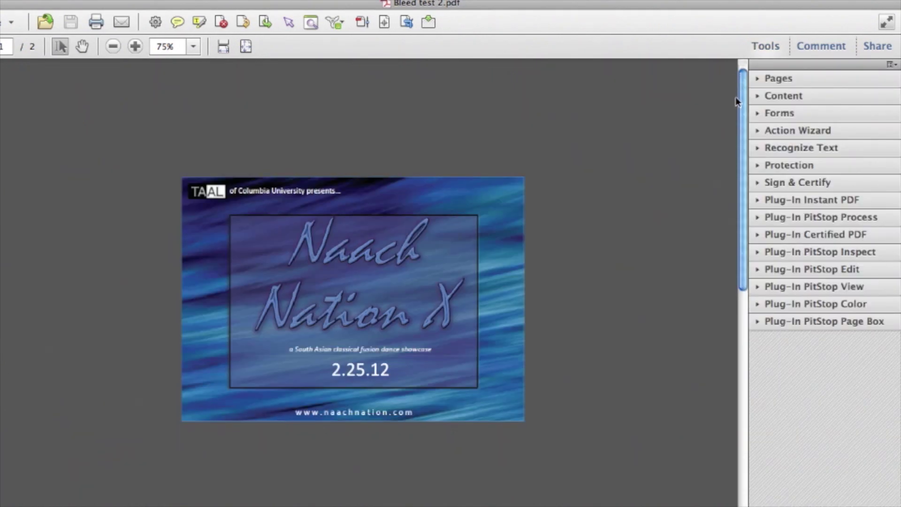
pyautogui.click(756, 218)
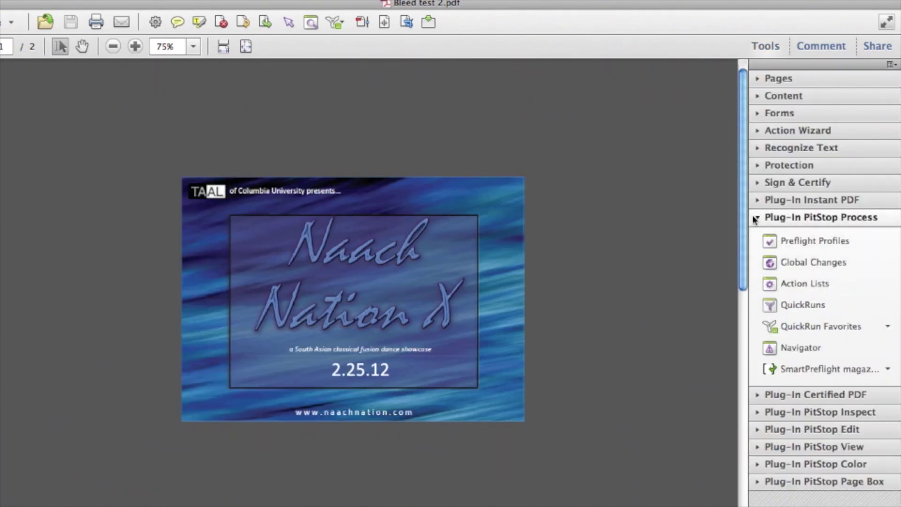
pyautogui.click(765, 288)
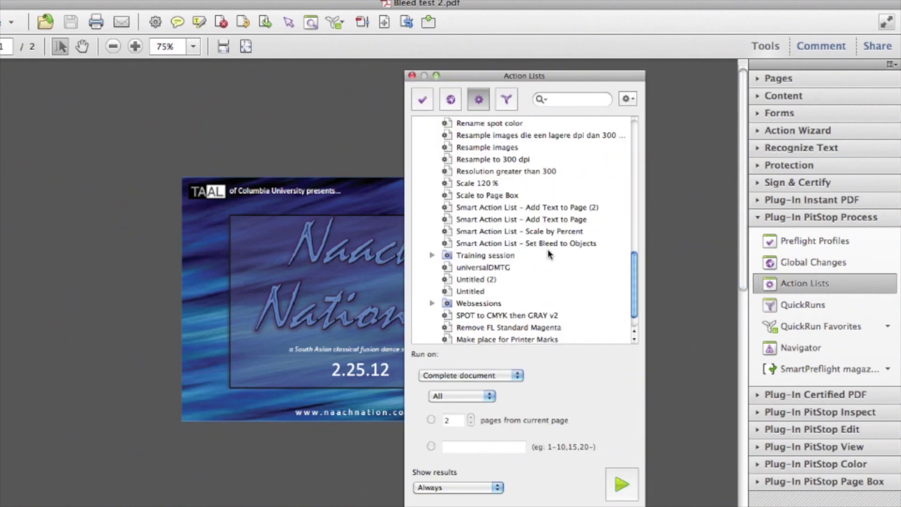
# - Create a new action list in the Local folder, opening the Action List Editor
pyautogui.scroll(4, 549, 253)
pyautogui.scroll(10, 549, 254)
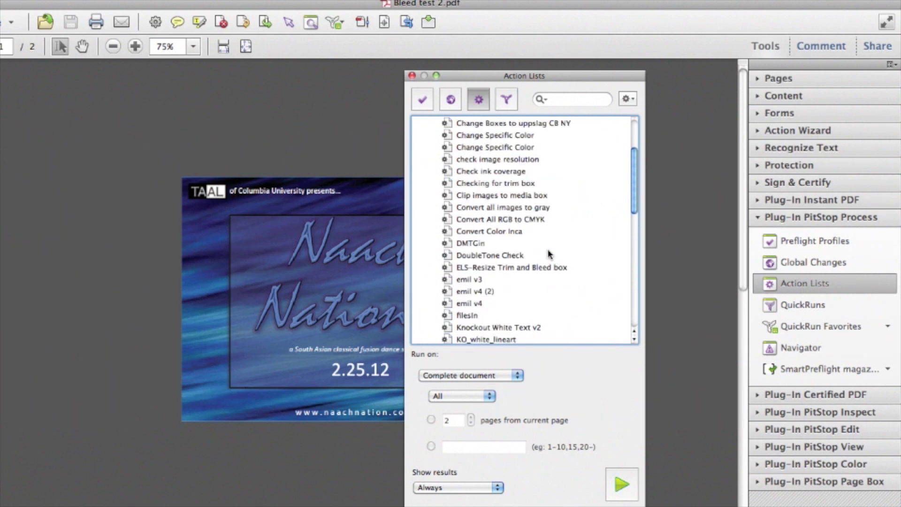
pyautogui.scroll(3, 549, 253)
pyautogui.click(468, 160)
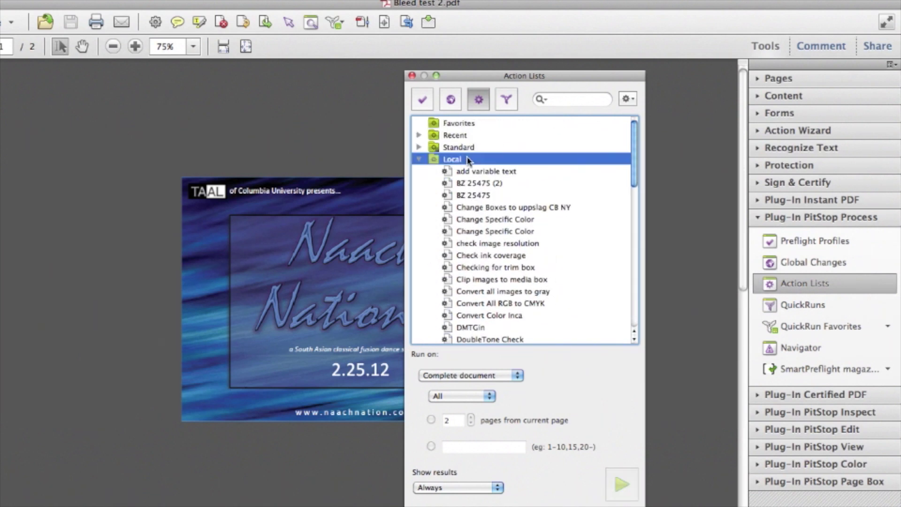
pyautogui.rightClick(483, 162)
pyautogui.moveTo(489, 169)
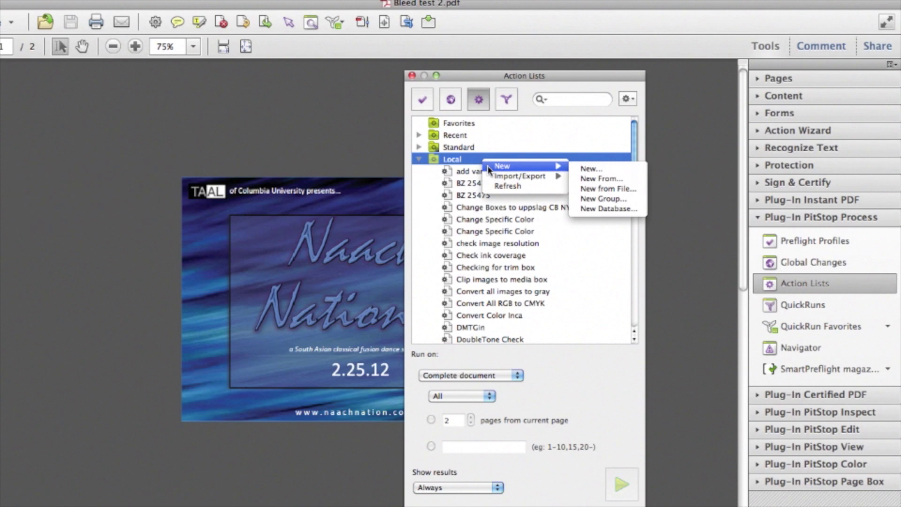
pyautogui.click(572, 167)
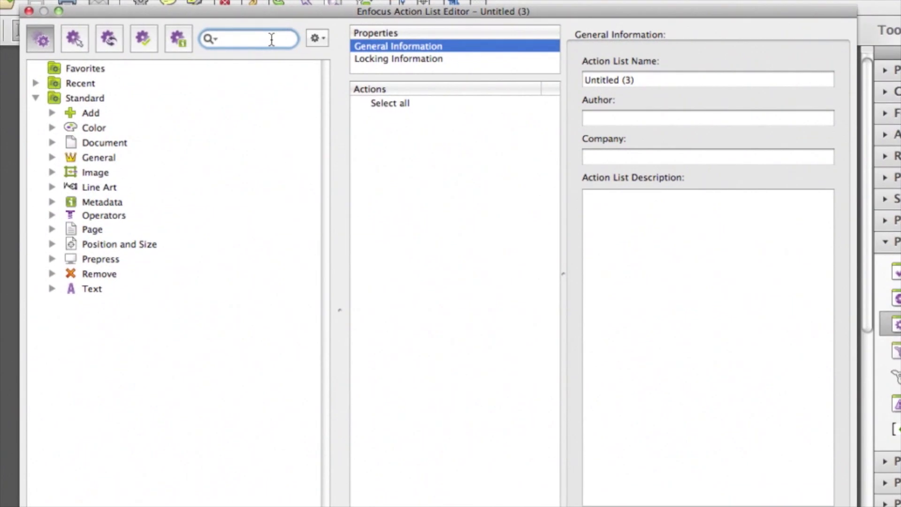
# - Search 'box' and add Remove crop box, Remove art box, Change bleed box and Change media box
pyautogui.write('box')
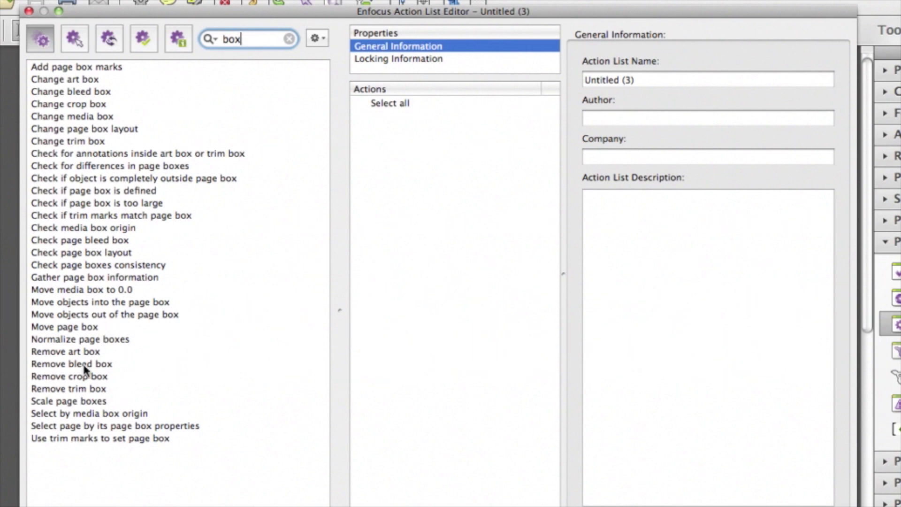
pyautogui.doubleClick(78, 377)
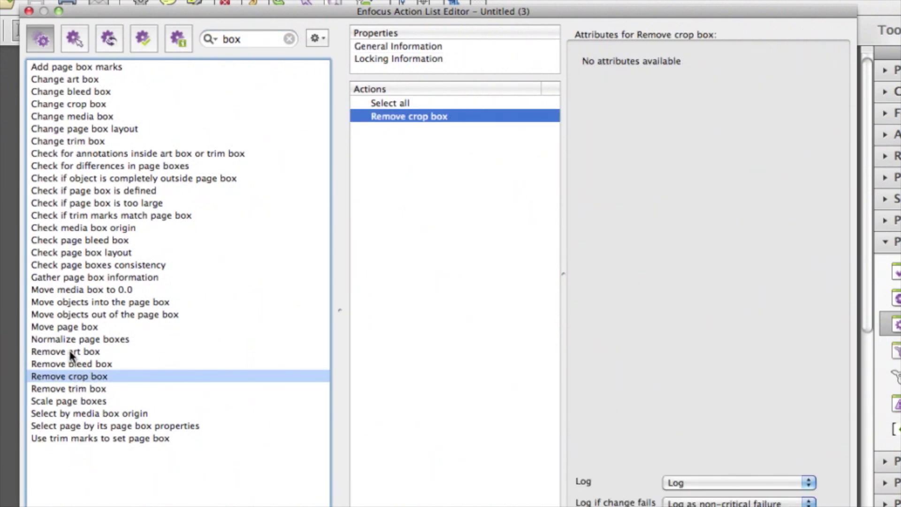
pyautogui.moveTo(70, 355); pyautogui.dragTo(441, 307)
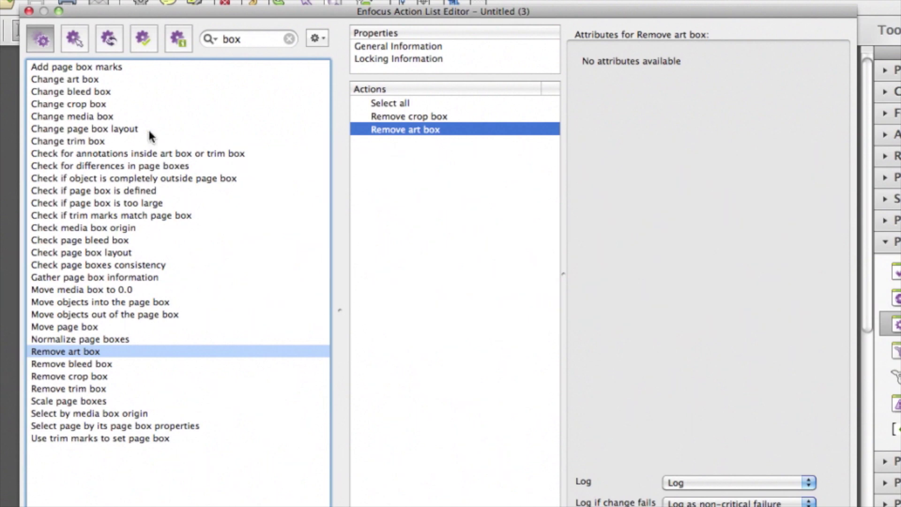
pyautogui.moveTo(92, 94); pyautogui.dragTo(393, 162)
pyautogui.moveTo(100, 117); pyautogui.dragTo(405, 132)
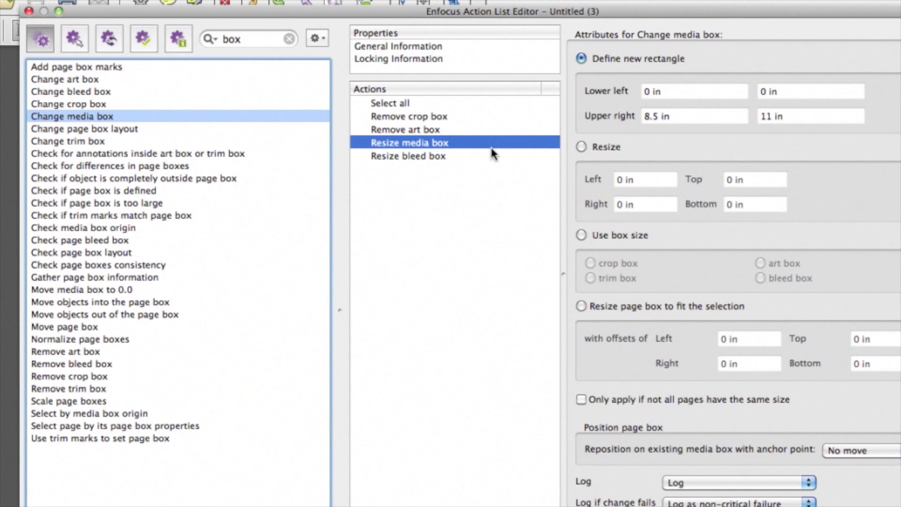
# - Set the media box action to resize by 0.5 in on every side
pyautogui.click(455, 117)
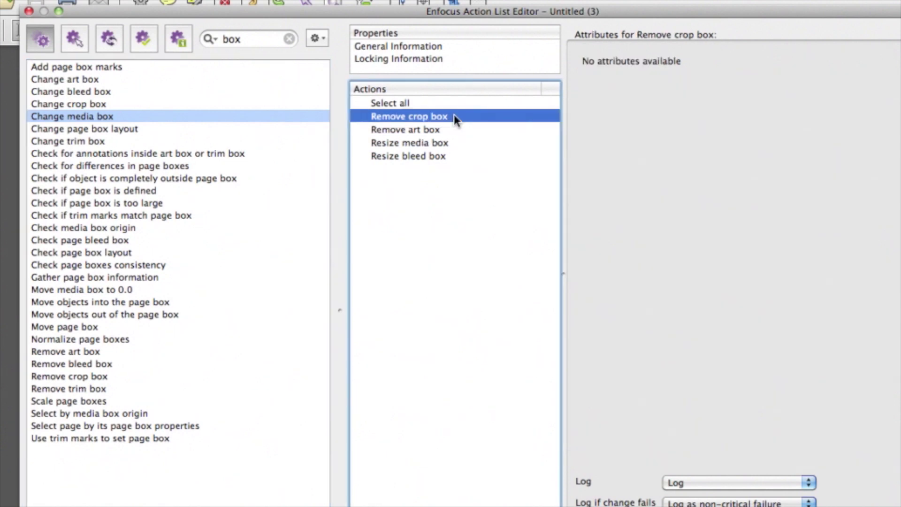
pyautogui.click(451, 144)
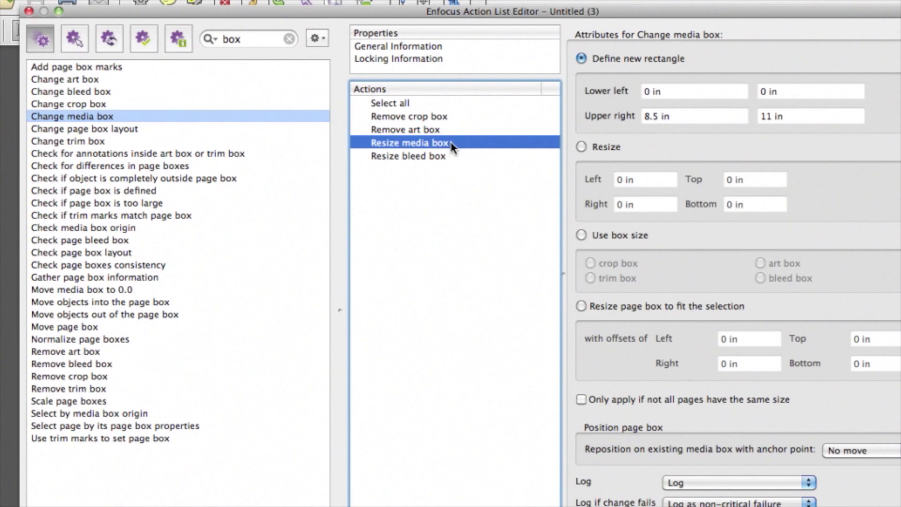
pyautogui.click(582, 148)
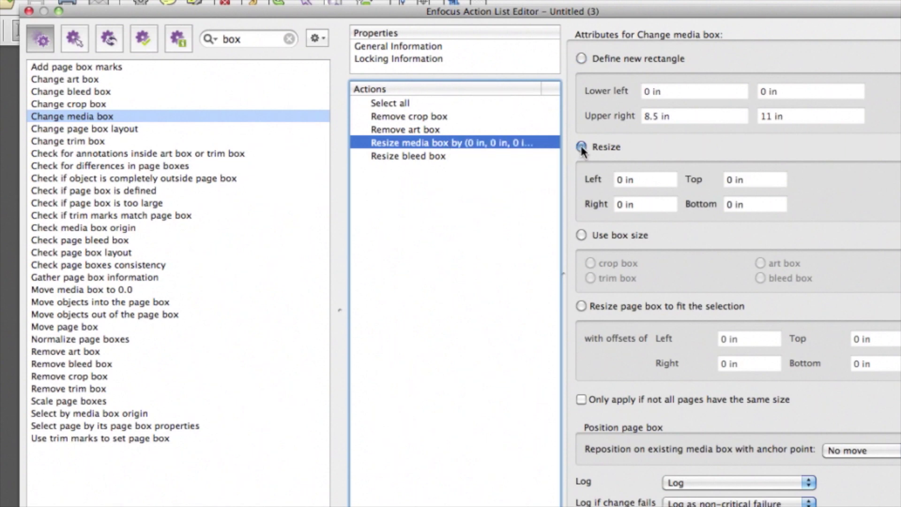
pyautogui.click(612, 180)
pyautogui.write('0.')
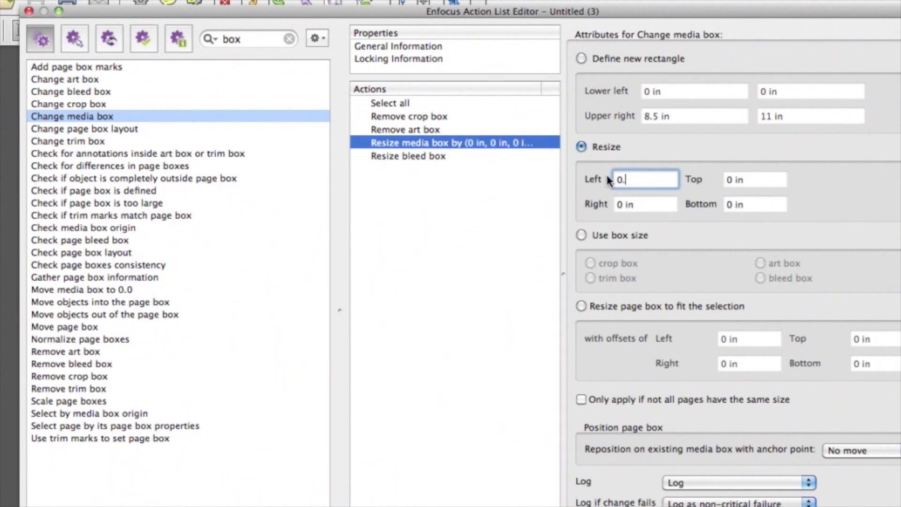
pyautogui.write('5')
pyautogui.press('Tab')
pyautogui.write('0.5')
pyautogui.press('Tab')
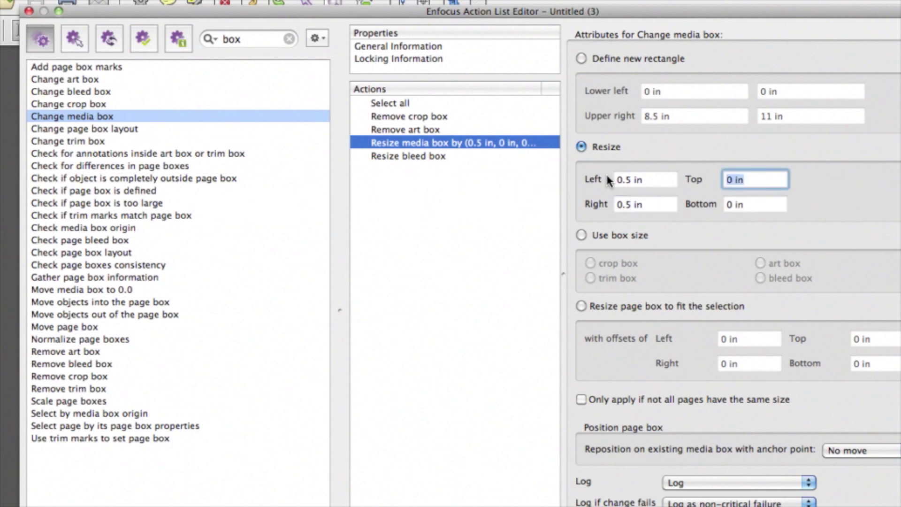
pyautogui.write('0.5')
pyautogui.press('Tab')
pyautogui.write('0.5')
pyautogui.press('Tab')
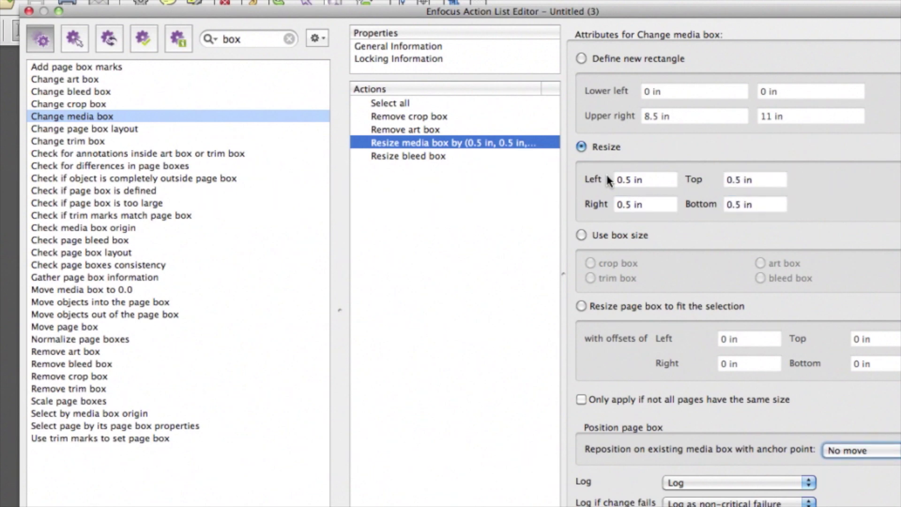
# - Set the bleed box action to resize by 0.25 in on every side
pyautogui.click(493, 155)
pyautogui.click(581, 147)
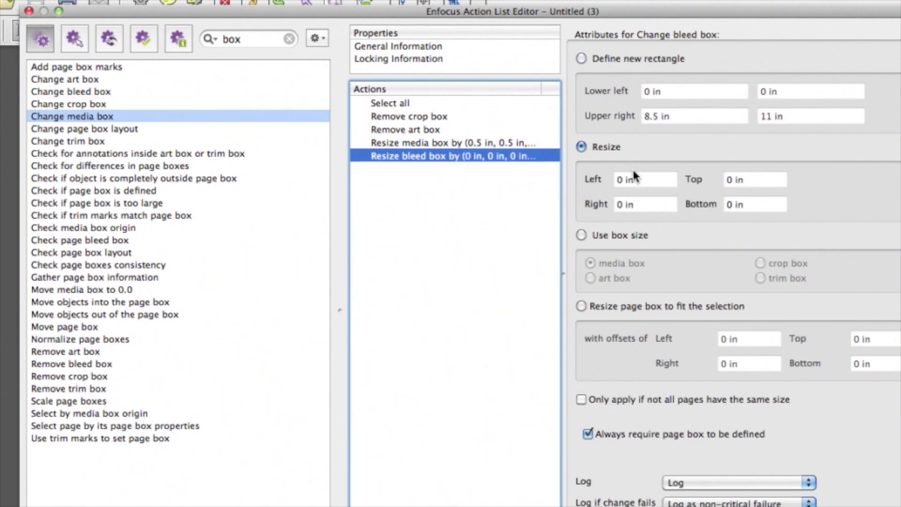
pyautogui.tripleClick(629, 179)
pyautogui.write('0.25')
pyautogui.press('Tab')
pyautogui.write('0')
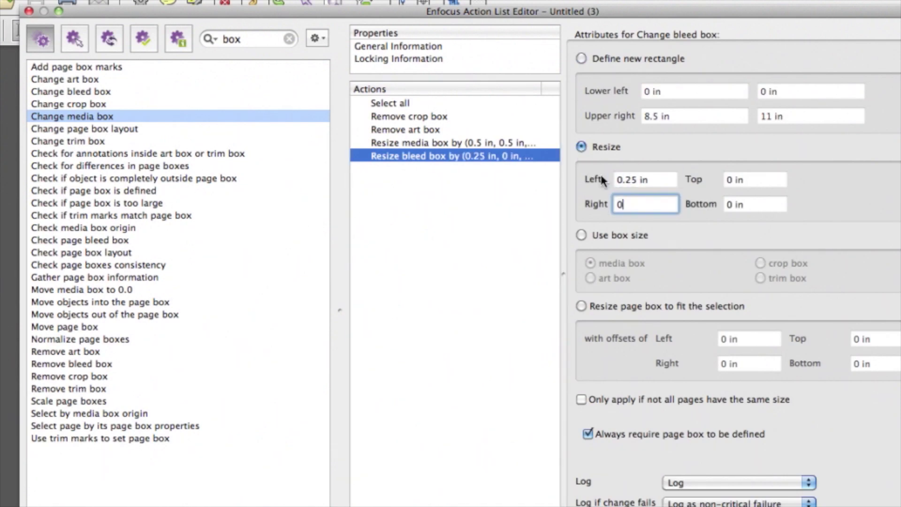
pyautogui.write('.25')
pyautogui.press('Tab')
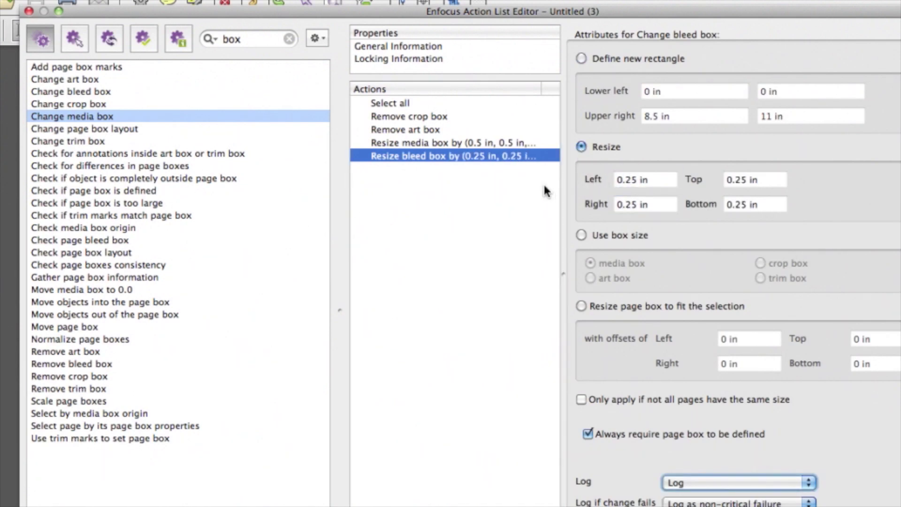
# - Name the action list 'adjust page boxes and page size' and save it
pyautogui.click(479, 45)
pyautogui.tripleClick(648, 82)
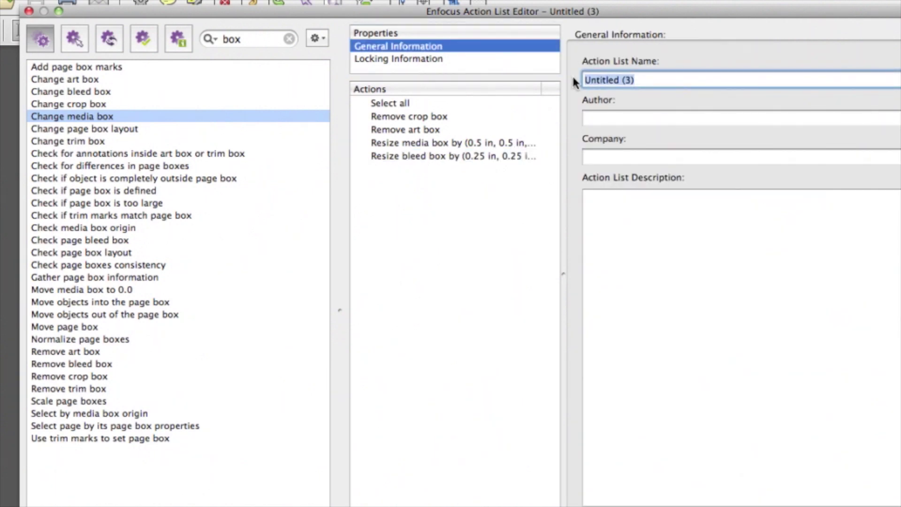
pyautogui.write('adjust page boxes and page size')
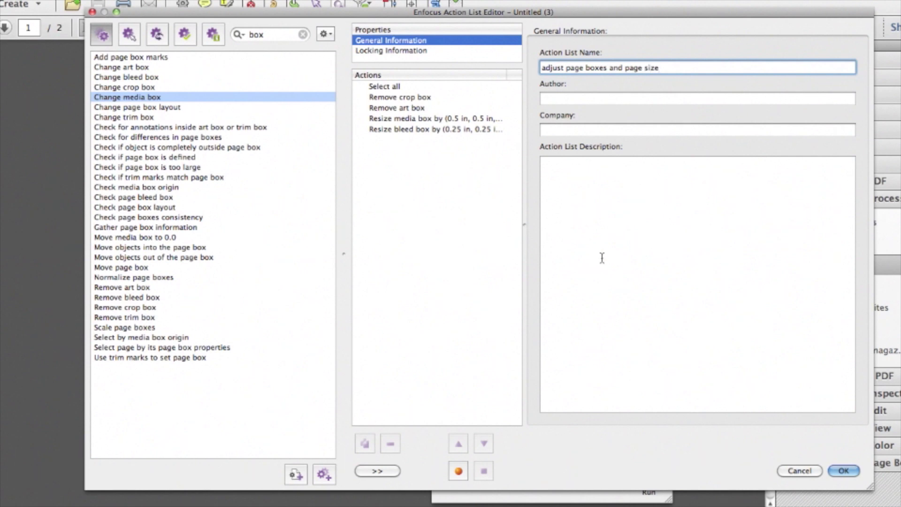
pyautogui.press('Return')
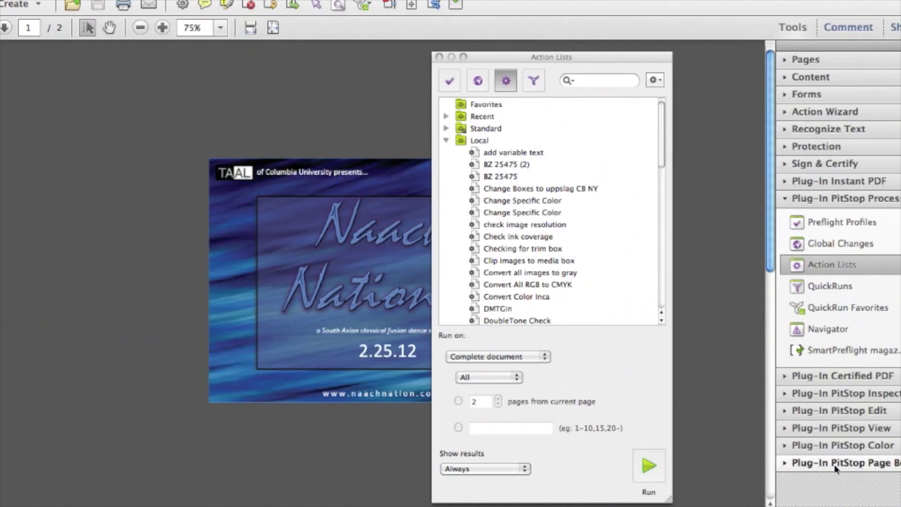
# - Run 'adjust page boxes and page size' on the complete document, then show the page box outlines
pyautogui.click(617, 308)
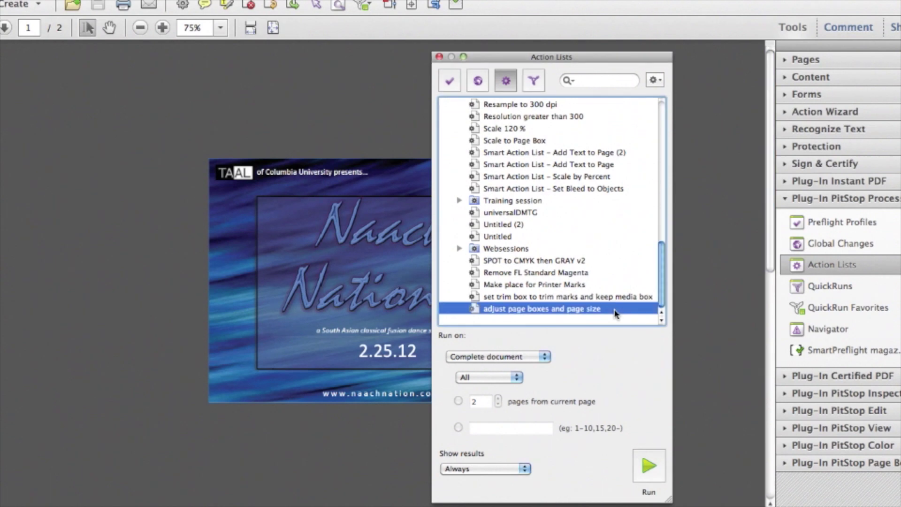
pyautogui.click(545, 356)
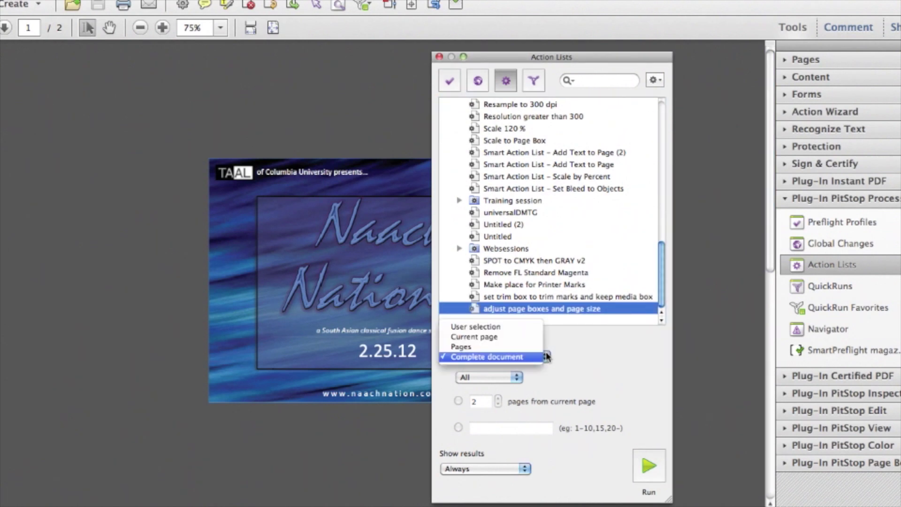
pyautogui.click(545, 356)
pyautogui.click(649, 469)
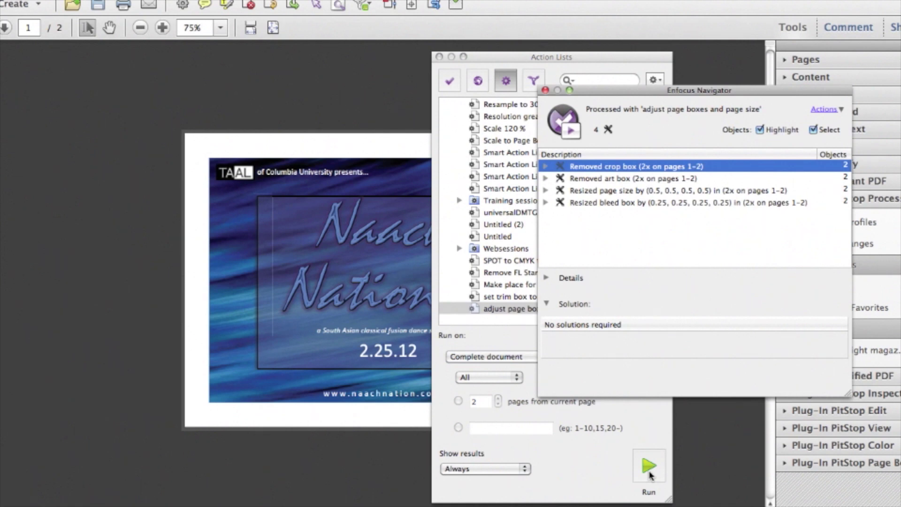
pyautogui.moveTo(686, 91); pyautogui.dragTo(688, 63)
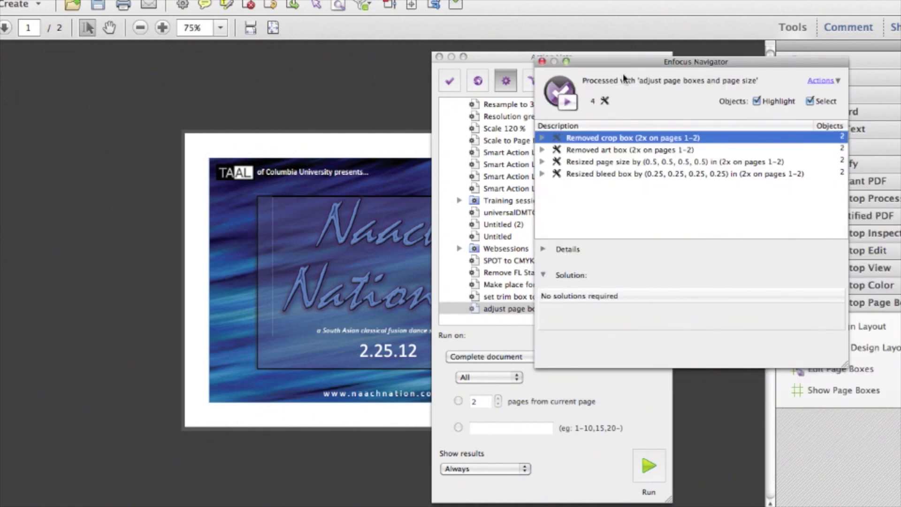
pyautogui.moveTo(602, 66); pyautogui.dragTo(599, 76)
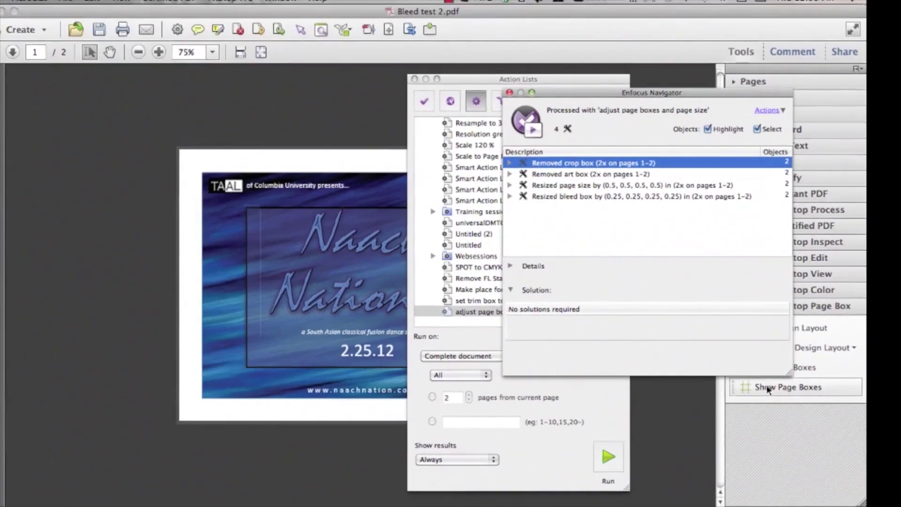
pyautogui.click(768, 389)
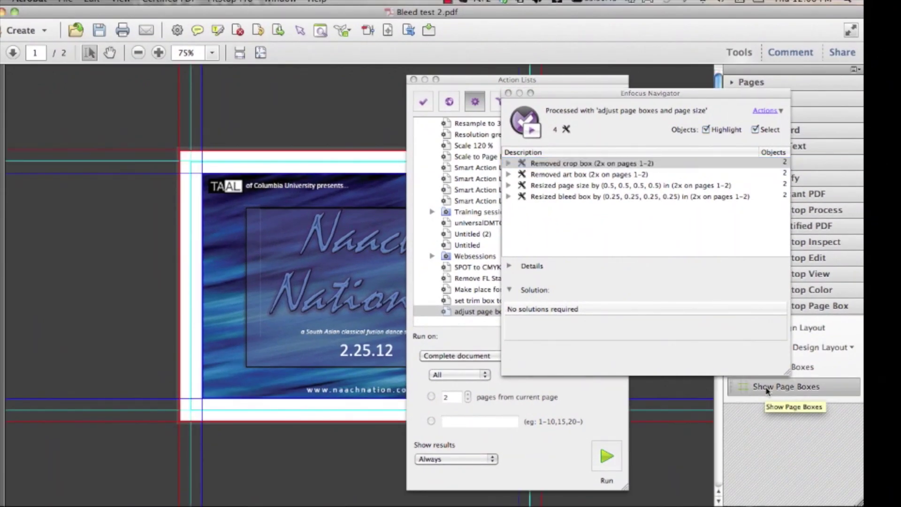